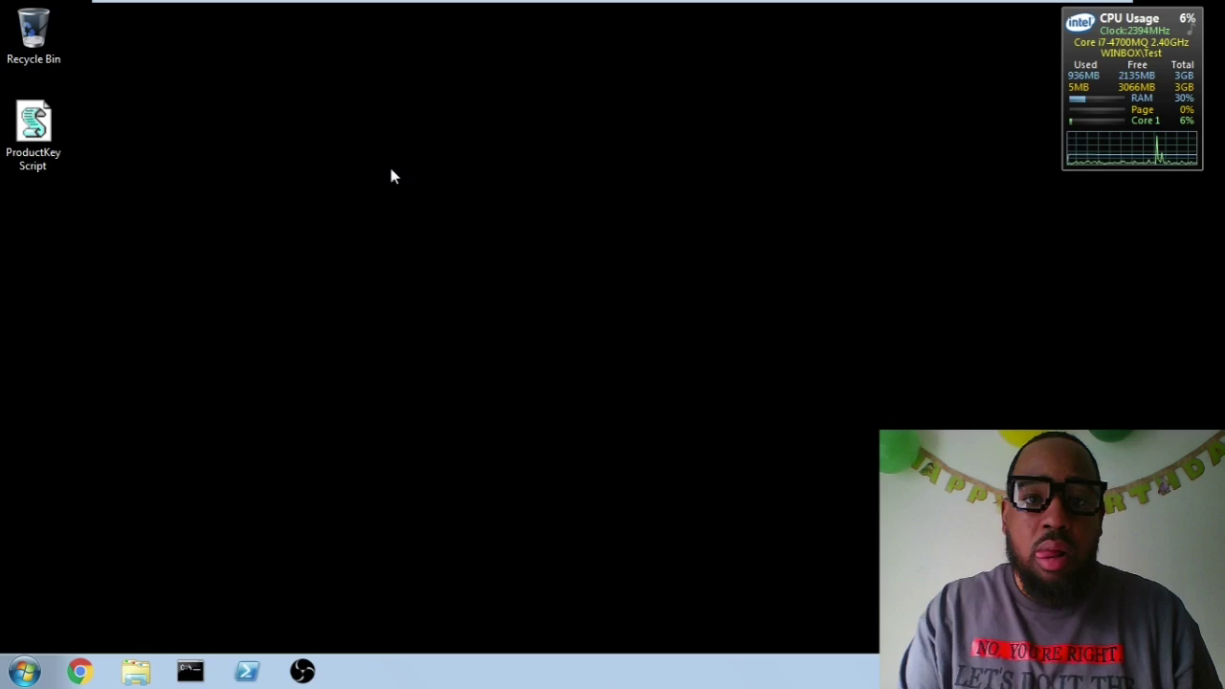
Open the ProductKey Script file in Notepad for editing, reposition its window, then close it
{"action": "right_click", "coordinate": [32, 129]}
{"action": "left_click", "coordinate": [80, 155]}
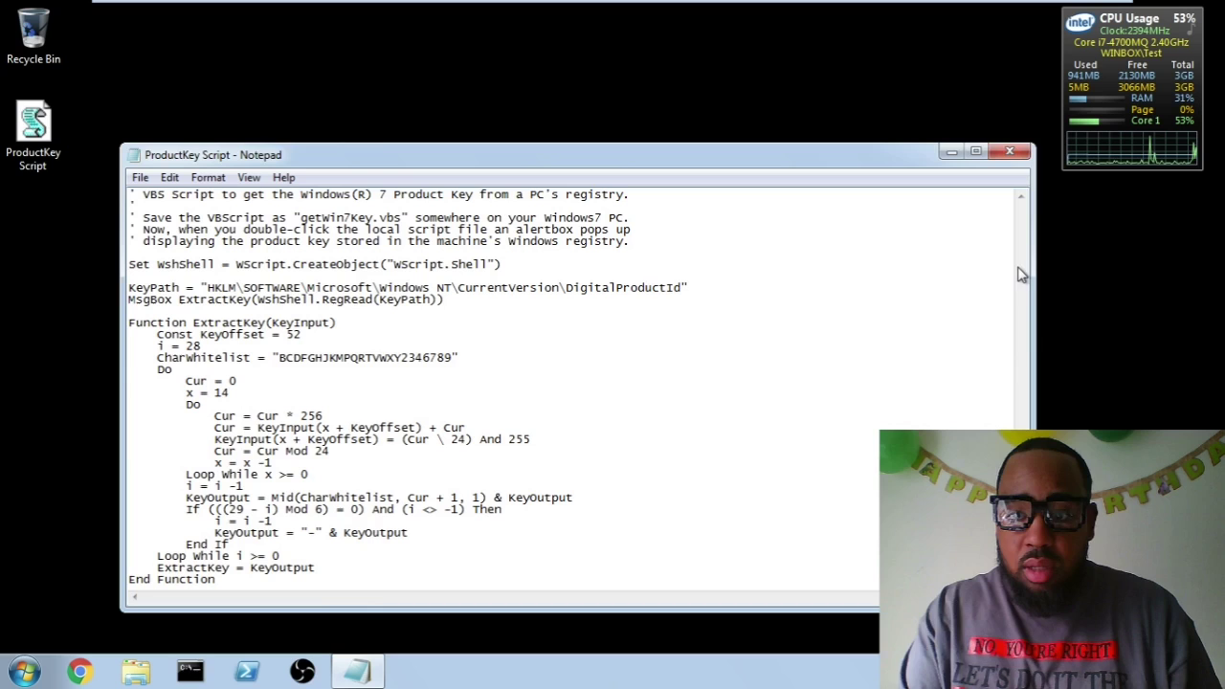
{"action": "left_click_drag", "start_coordinate": [886, 149], "coordinate": [878, 58]}
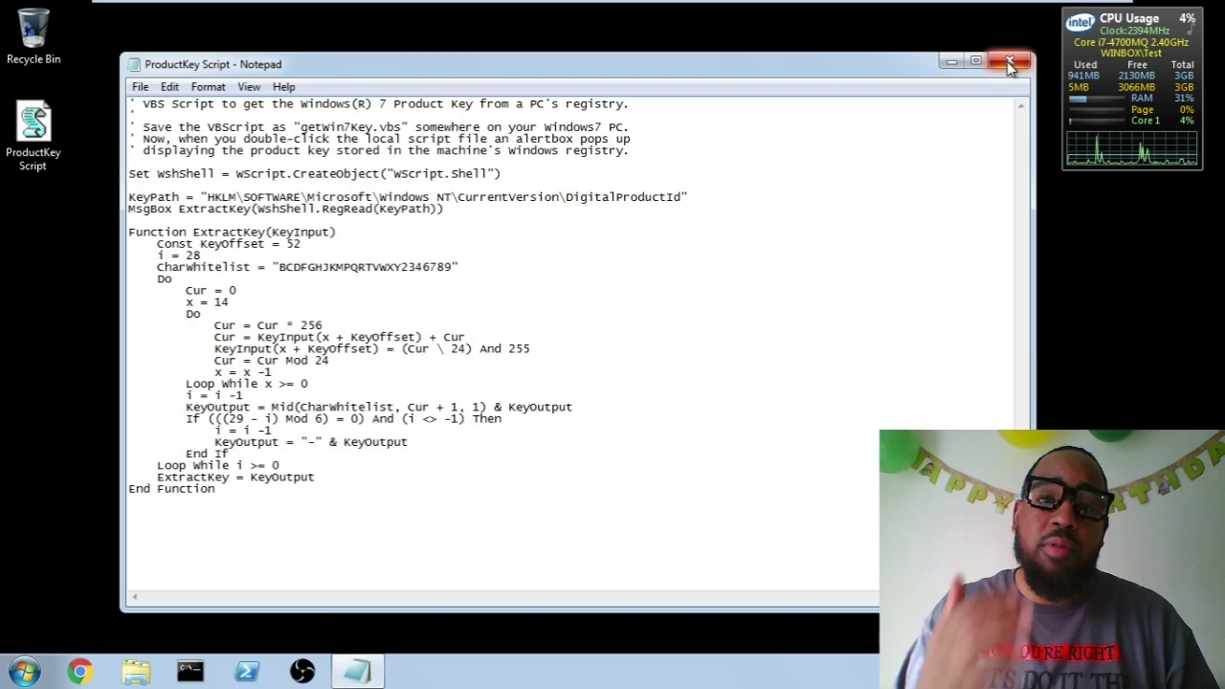
{"action": "left_click", "coordinate": [1009, 63]}
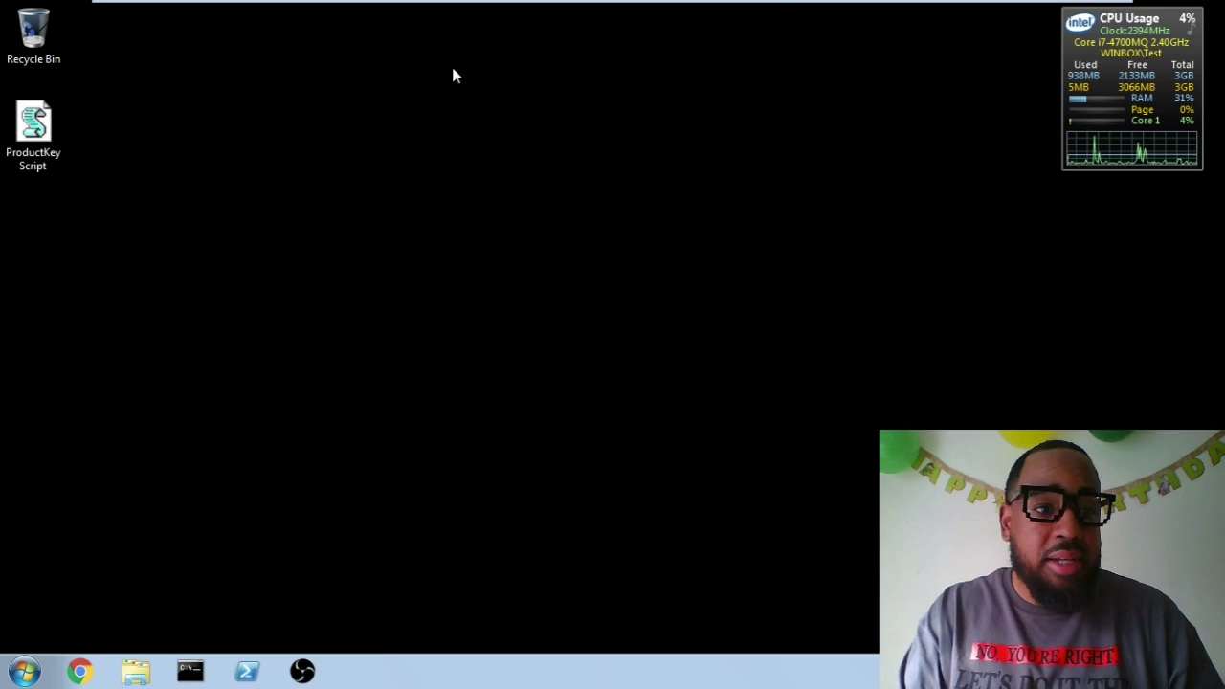
Search the Start menu for 'notepad' and launch a blank Notepad document
{"action": "left_click", "coordinate": [21, 673]}
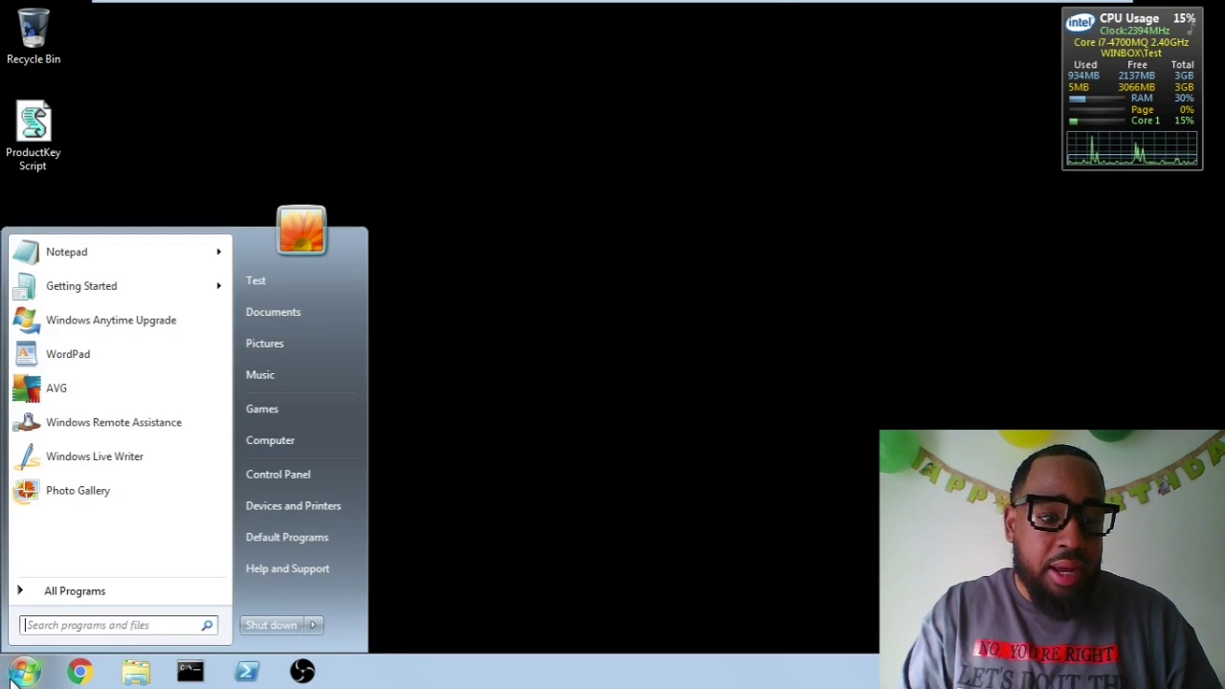
{"action": "type", "text": "noy"}
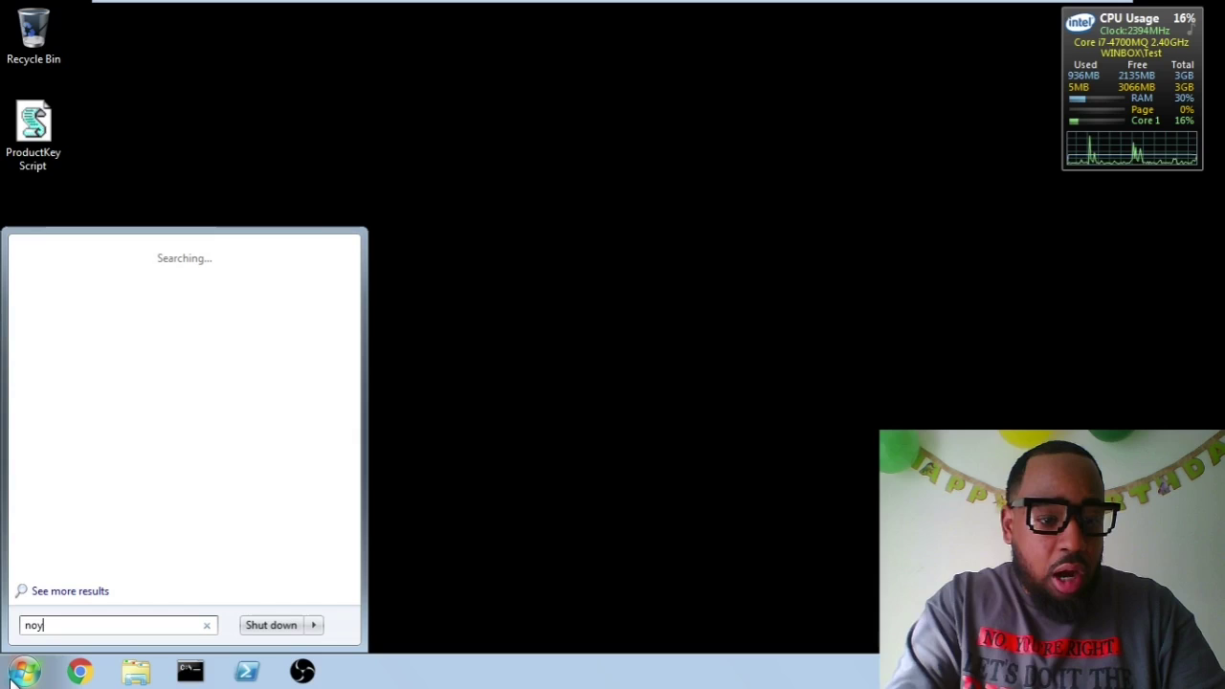
{"action": "type", "text": "te"}
{"action": "key", "text": "BackSpace"}
{"action": "key", "text": "BackSpace"}
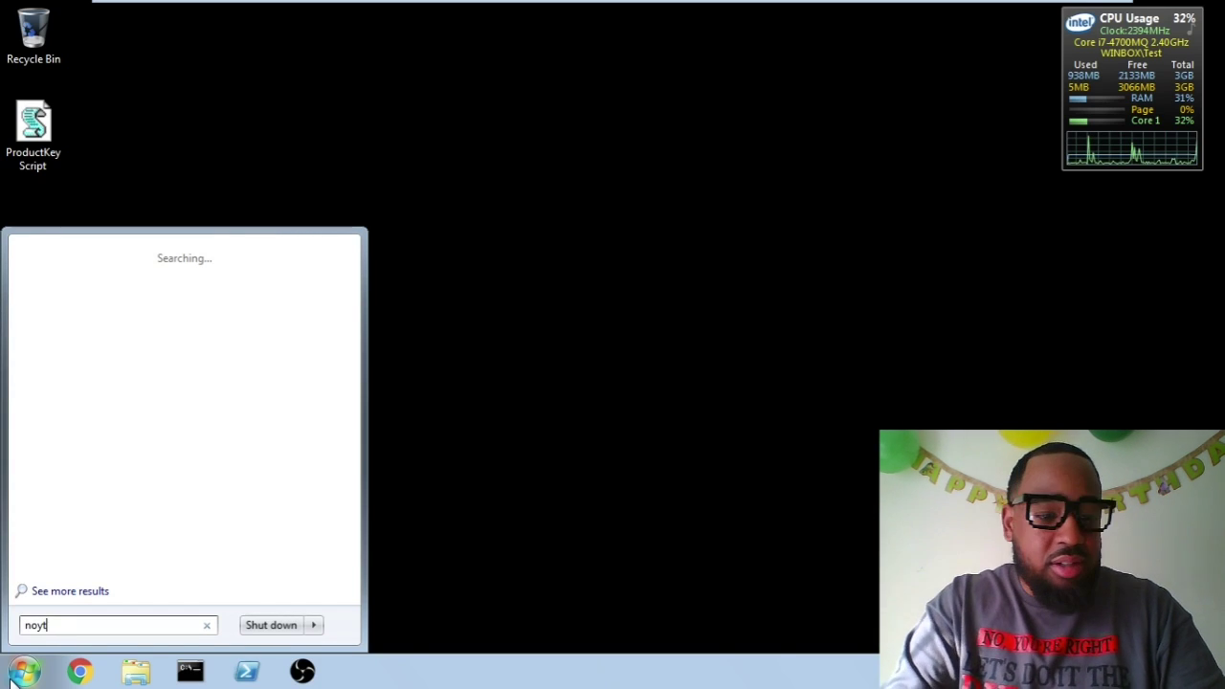
{"action": "key", "text": "BackSpace"}
{"action": "type", "text": "tepa"}
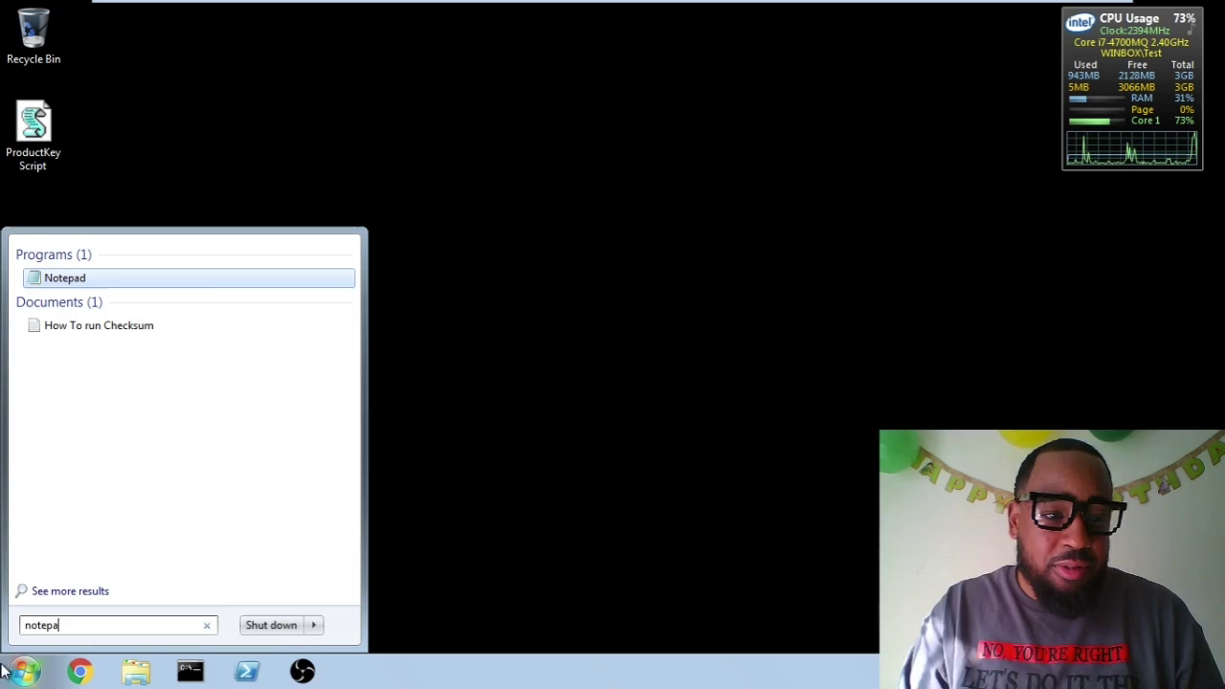
{"action": "key", "text": "Return"}
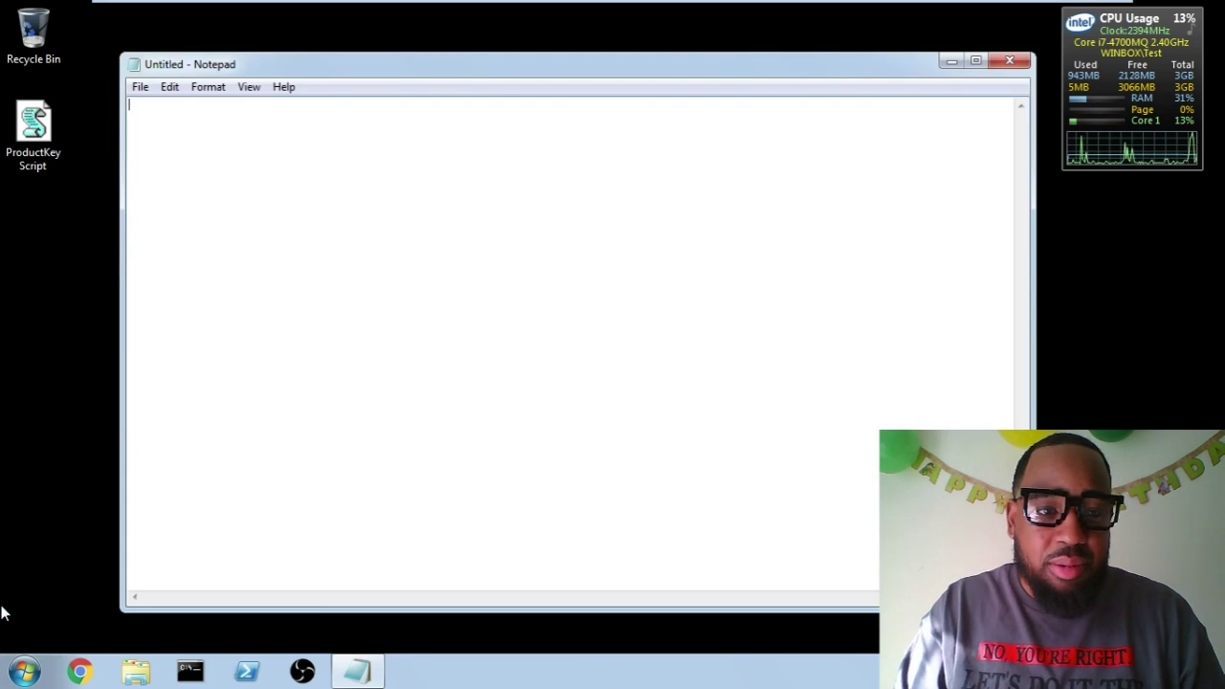
Open the ProductKey Script in Notepad, then select and copy its text
{"action": "right_click", "coordinate": [40, 105]}
{"action": "left_click", "coordinate": [78, 141]}
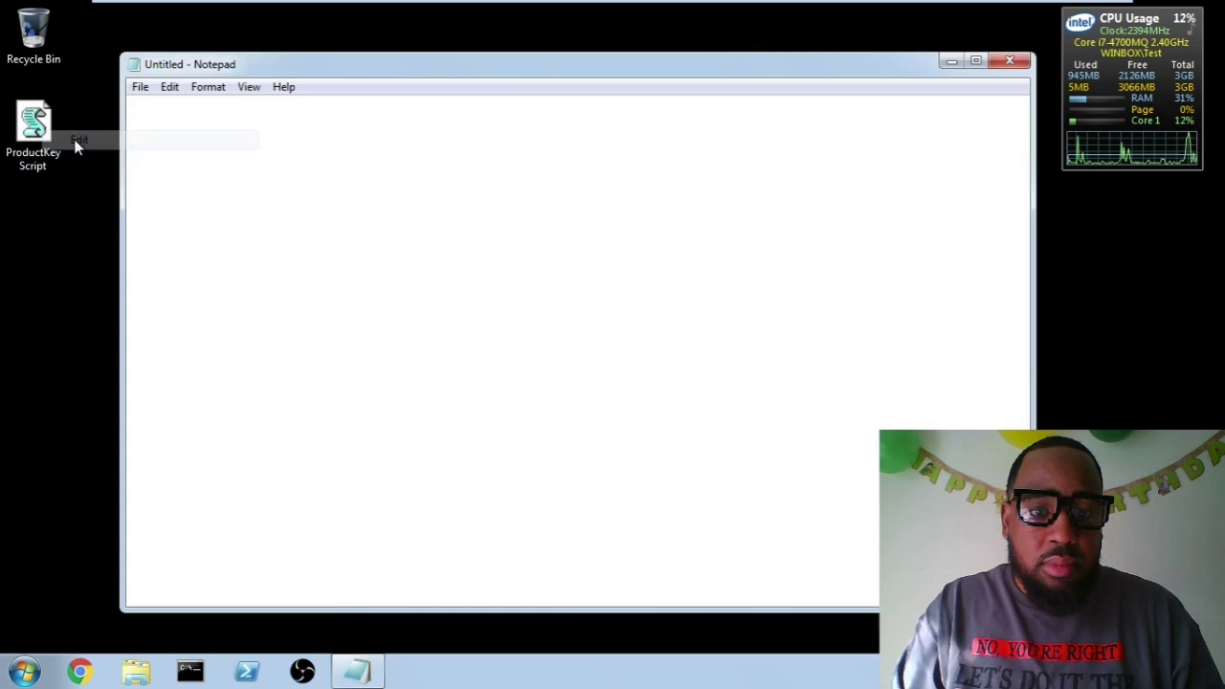
{"action": "key", "text": "shift+Up"}
{"action": "key", "text": "shift+Up"}
{"action": "key", "text": "shift+Up"}
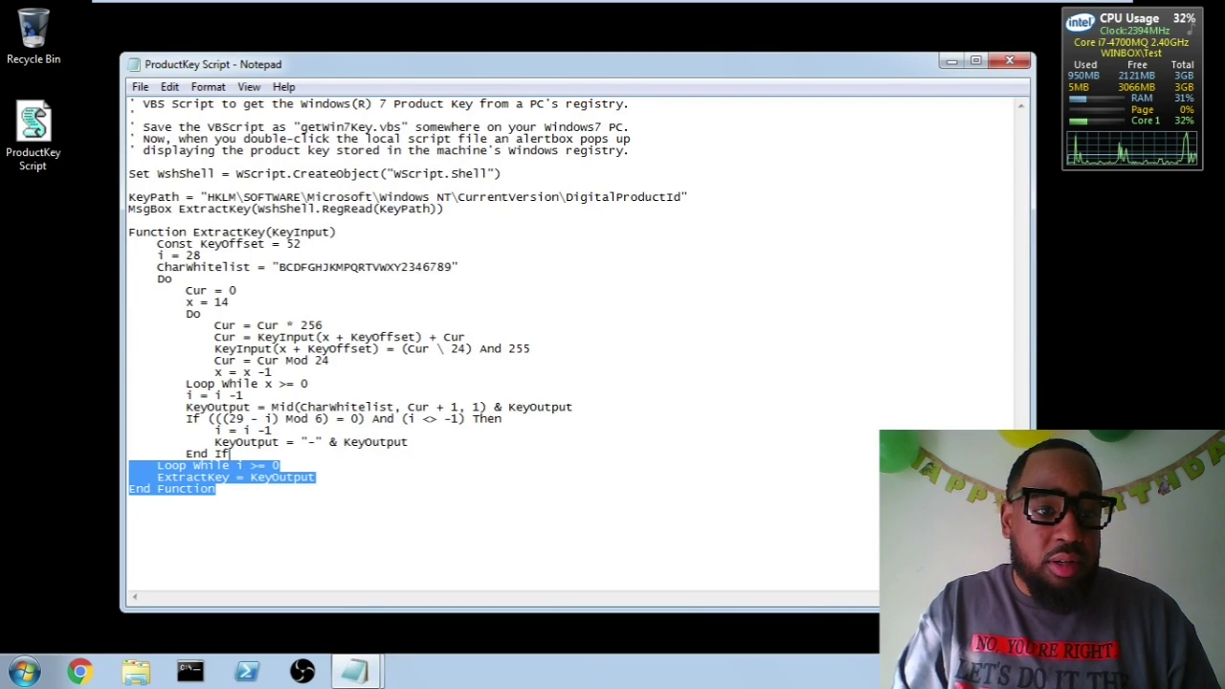
{"action": "key", "text": "shift+Up"}
{"action": "key", "text": "shift+Up"}
{"action": "key", "text": "shift+Up"}
{"action": "key", "text": "shift+Up"}
{"action": "key", "text": "shift+Up"}
{"action": "key", "text": "shift+Up"}
{"action": "key", "text": "ctrl+c"}
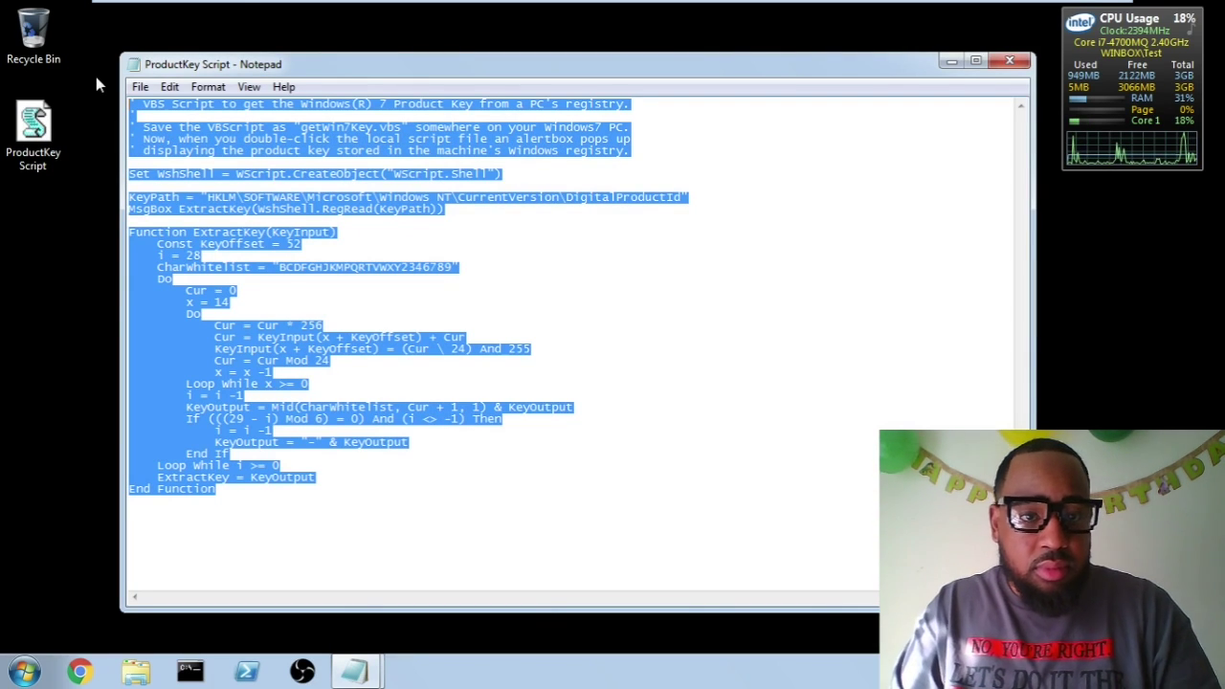
Paste the copied script into the blank untitled Notepad document
{"action": "mouse_move", "coordinate": [617, 69]}
{"action": "left_mouse_down"}
{"action": "mouse_move", "coordinate": [450, 146]}
{"action": "mouse_move", "coordinate": [447, 164]}
{"action": "left_mouse_up"}
{"action": "left_click", "coordinate": [447, 119]}
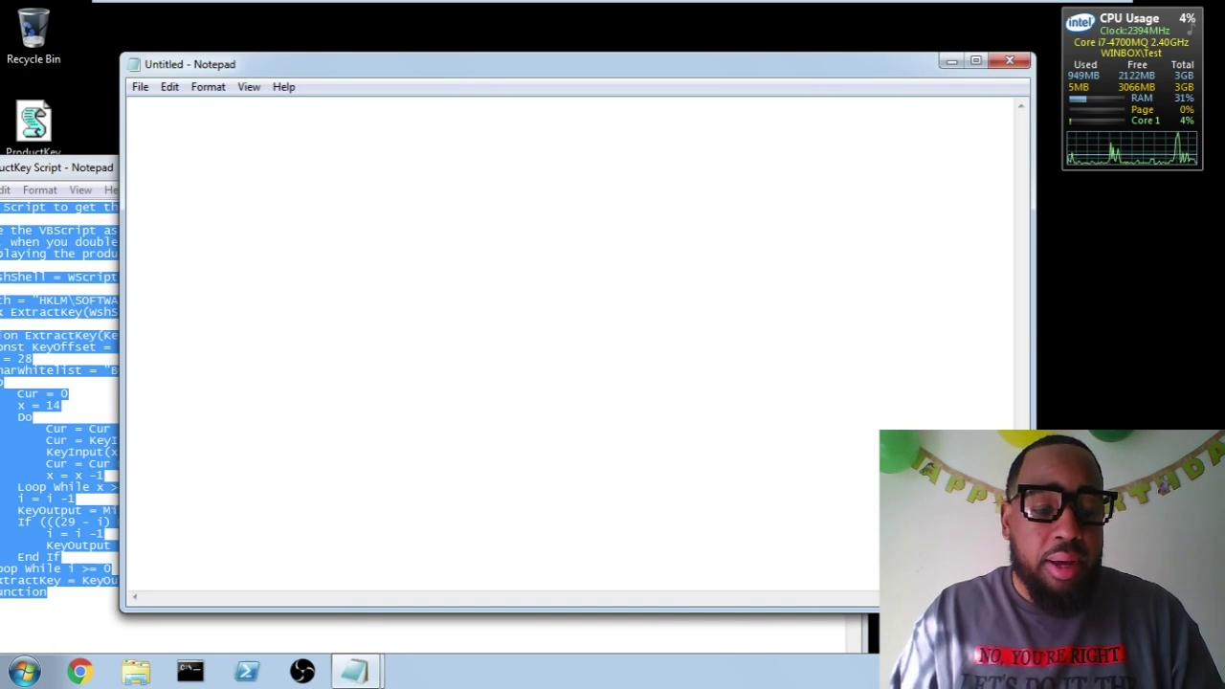
{"action": "key", "text": "ctrl+v"}
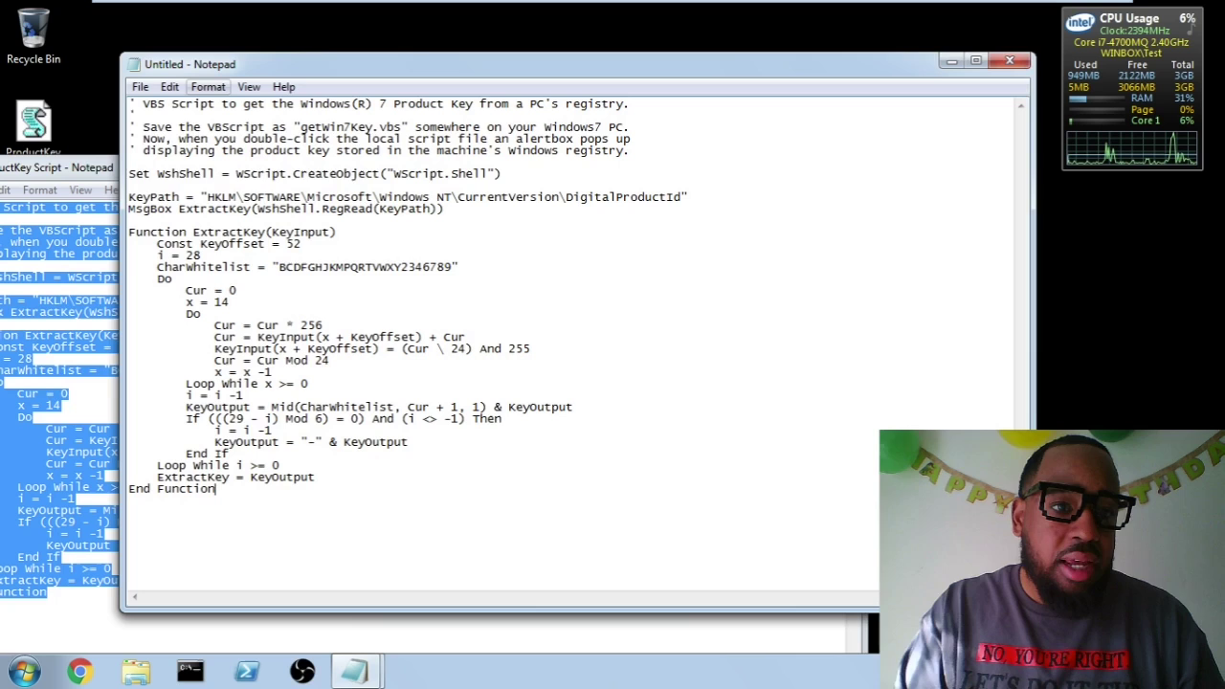
{"action": "left_click", "coordinate": [140, 87]}
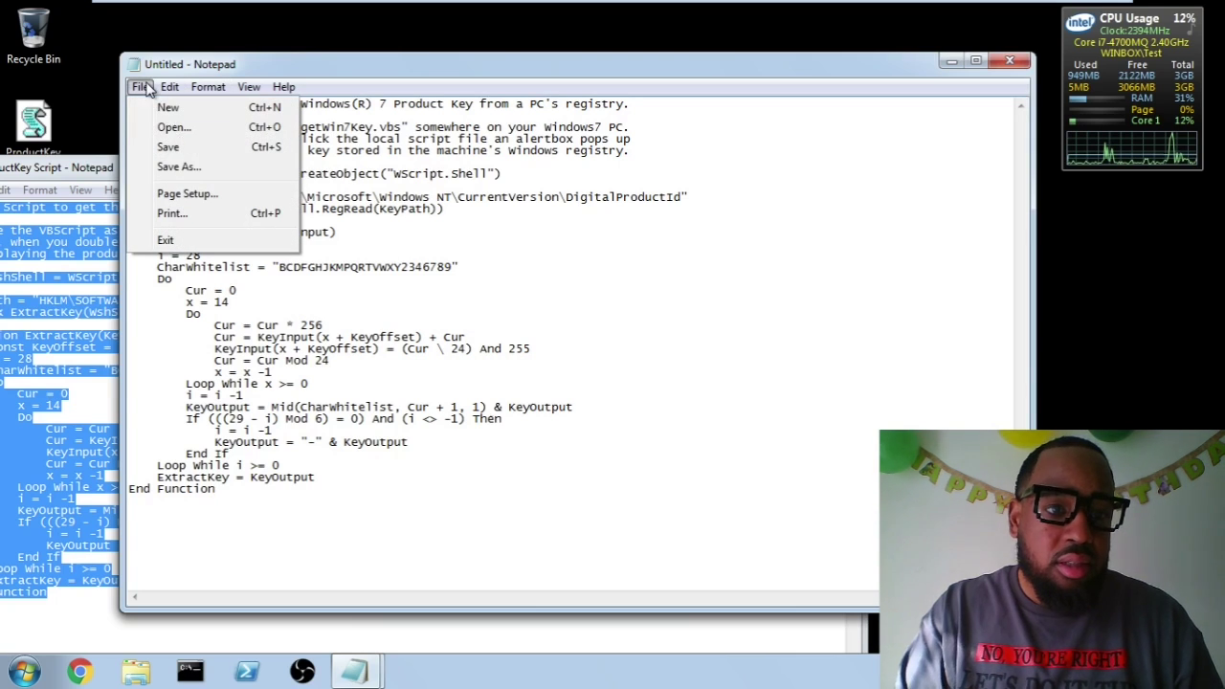
Save the pasted script to the Desktop as productkey2.vbs
{"action": "left_click", "coordinate": [178, 167]}
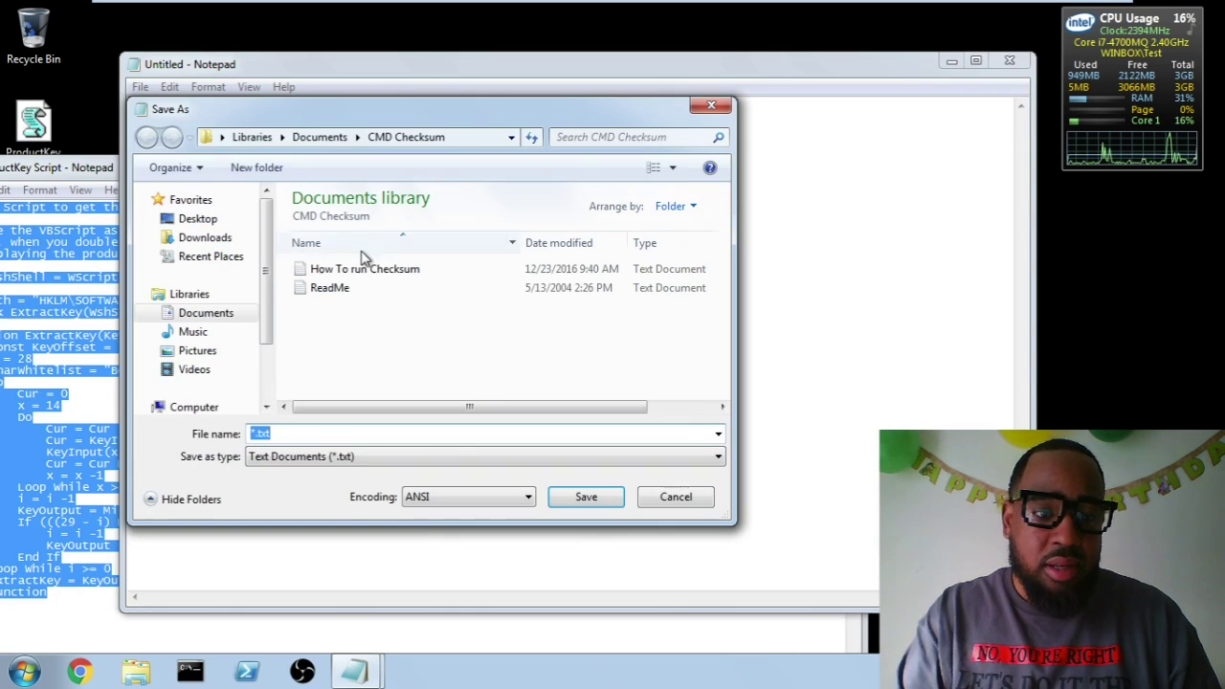
{"action": "left_click", "coordinate": [197, 218]}
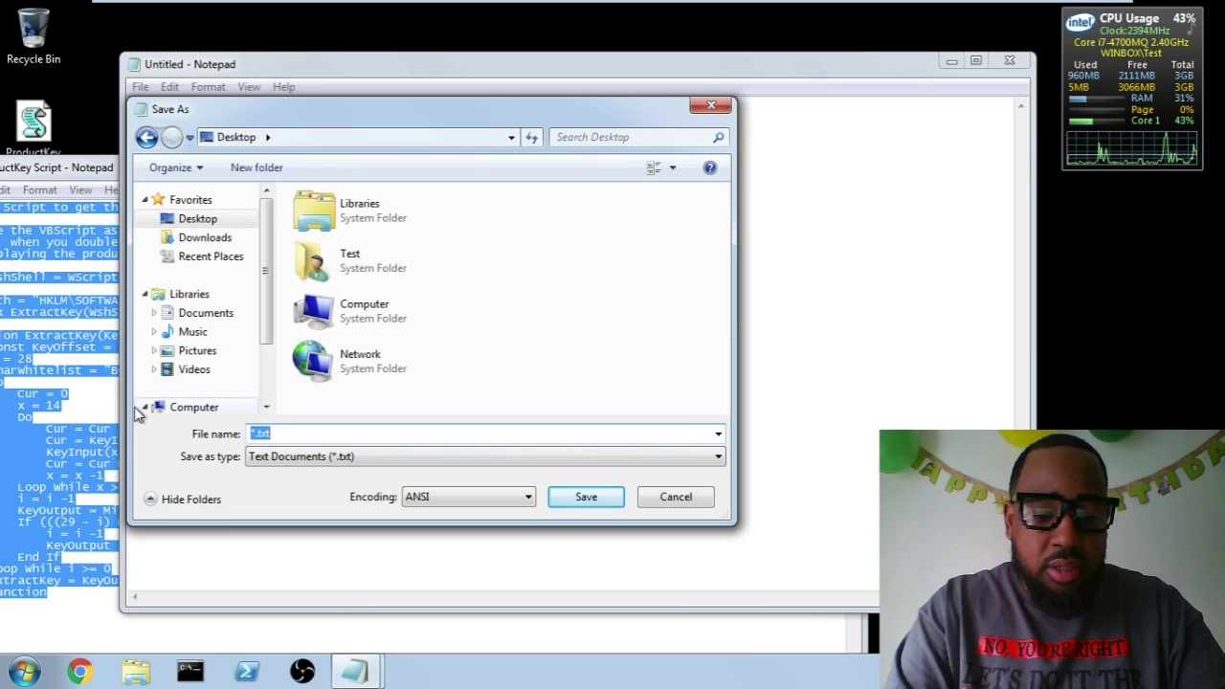
{"action": "type", "text": "prode"}
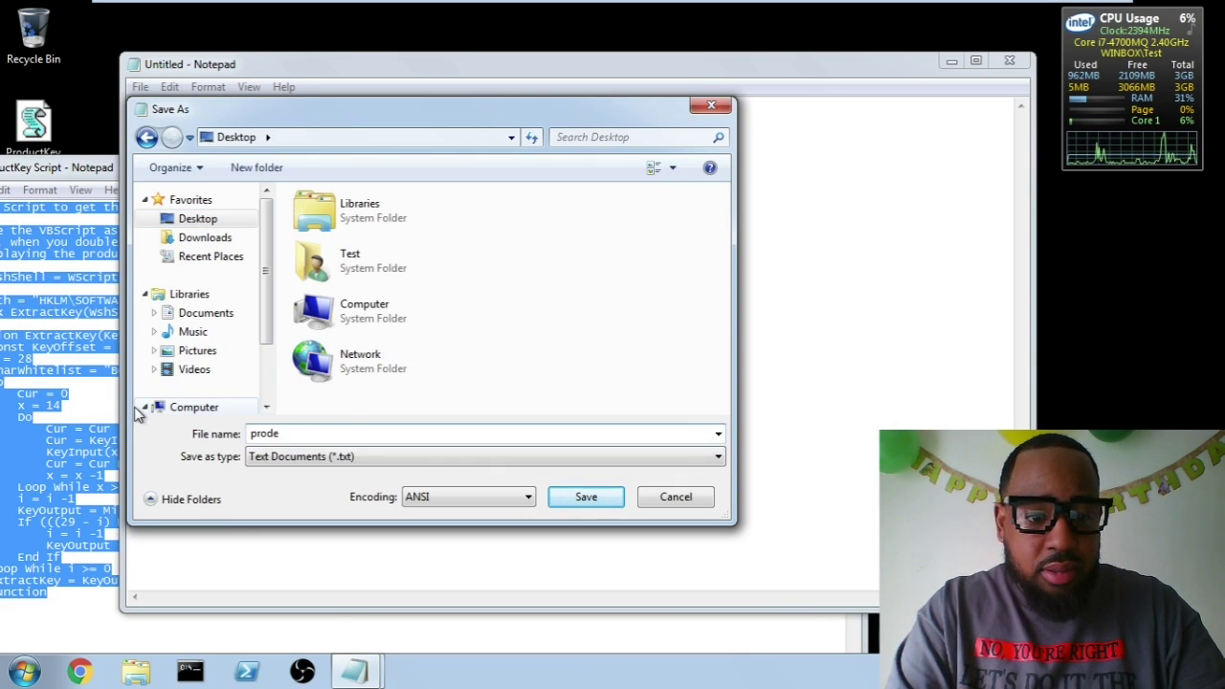
{"action": "key", "text": "BackSpace"}
{"action": "type", "text": "e"}
{"action": "key", "text": "BackSpace"}
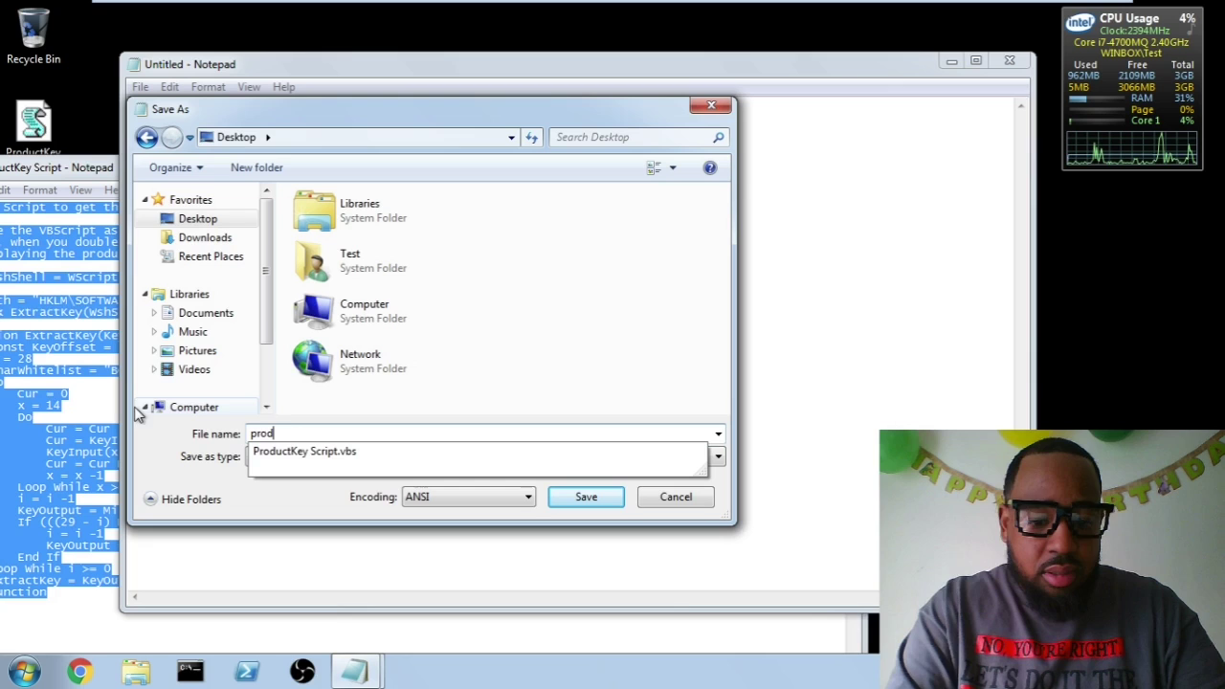
{"action": "type", "text": "uctkey"}
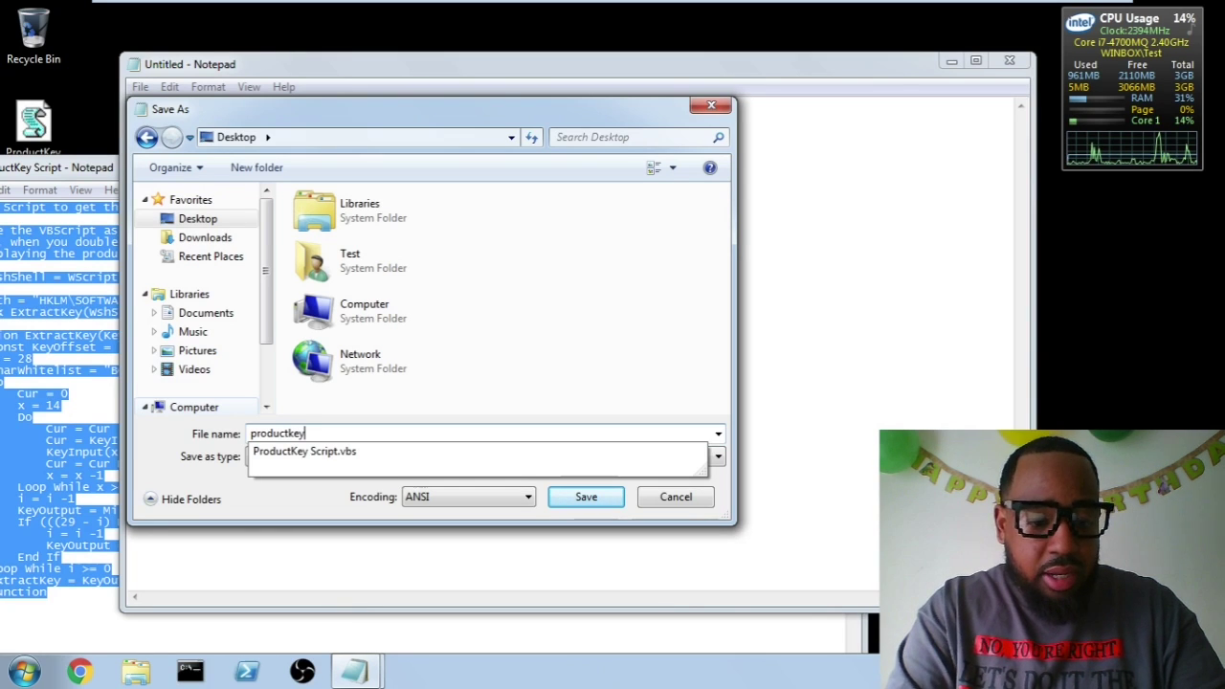
{"action": "type", "text": "2.vb"}
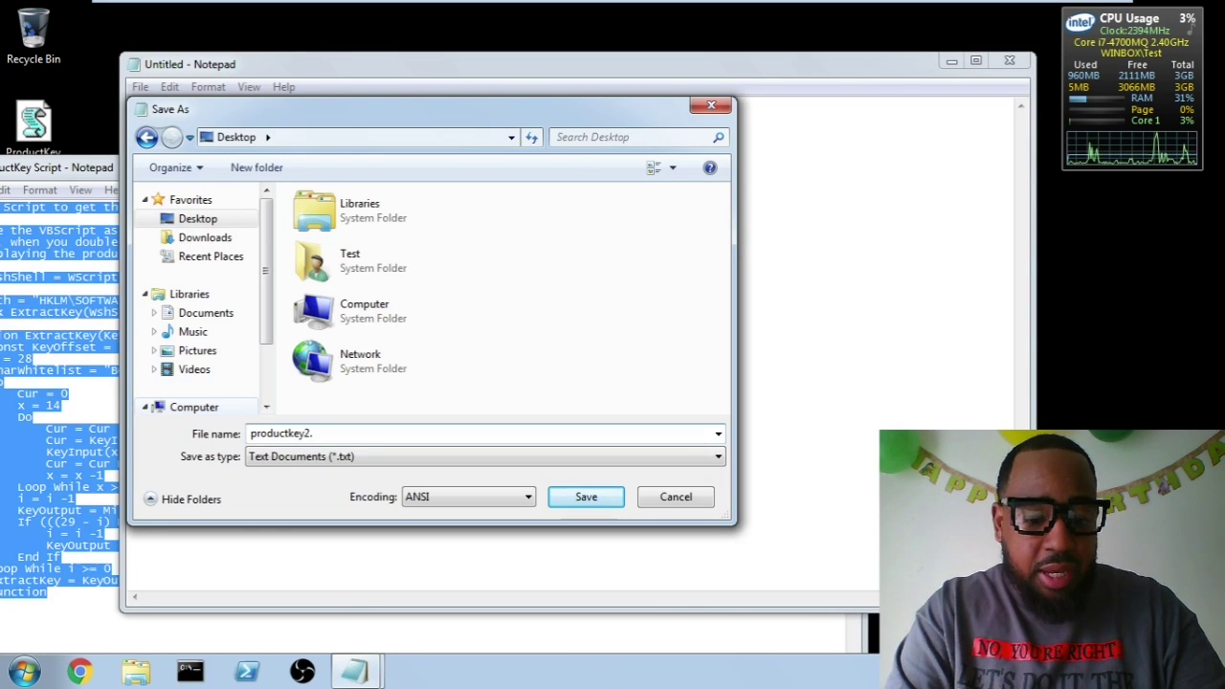
{"action": "type", "text": "s"}
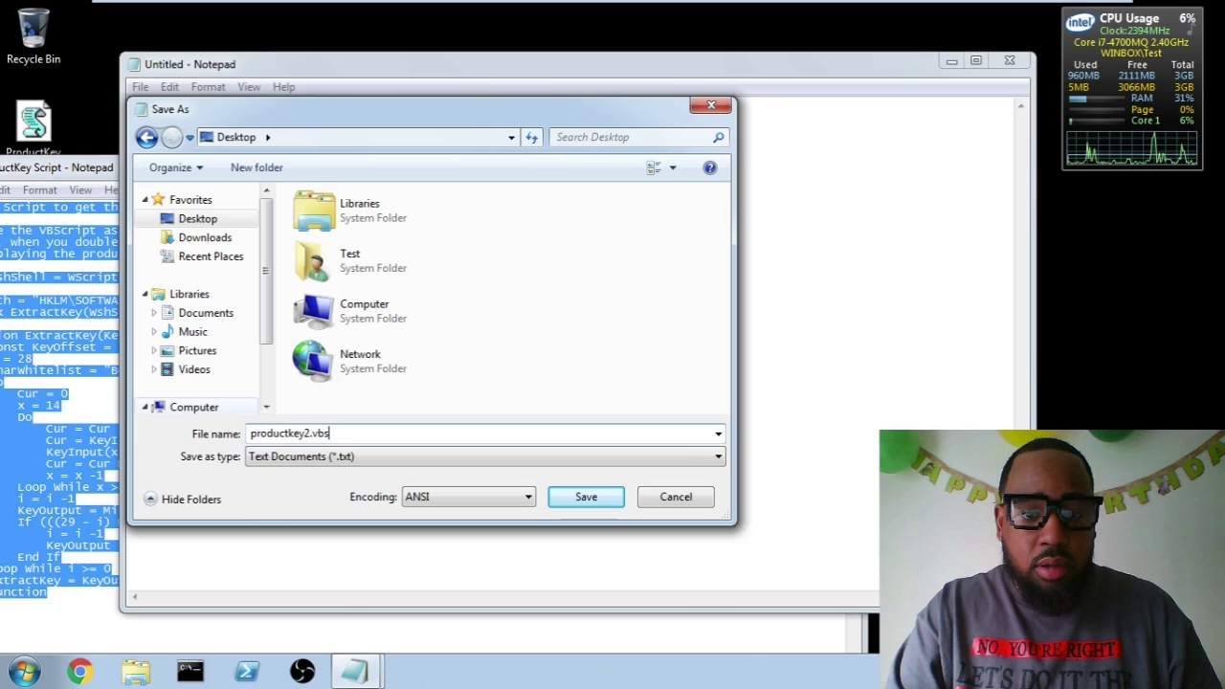
{"action": "key", "text": "Return"}
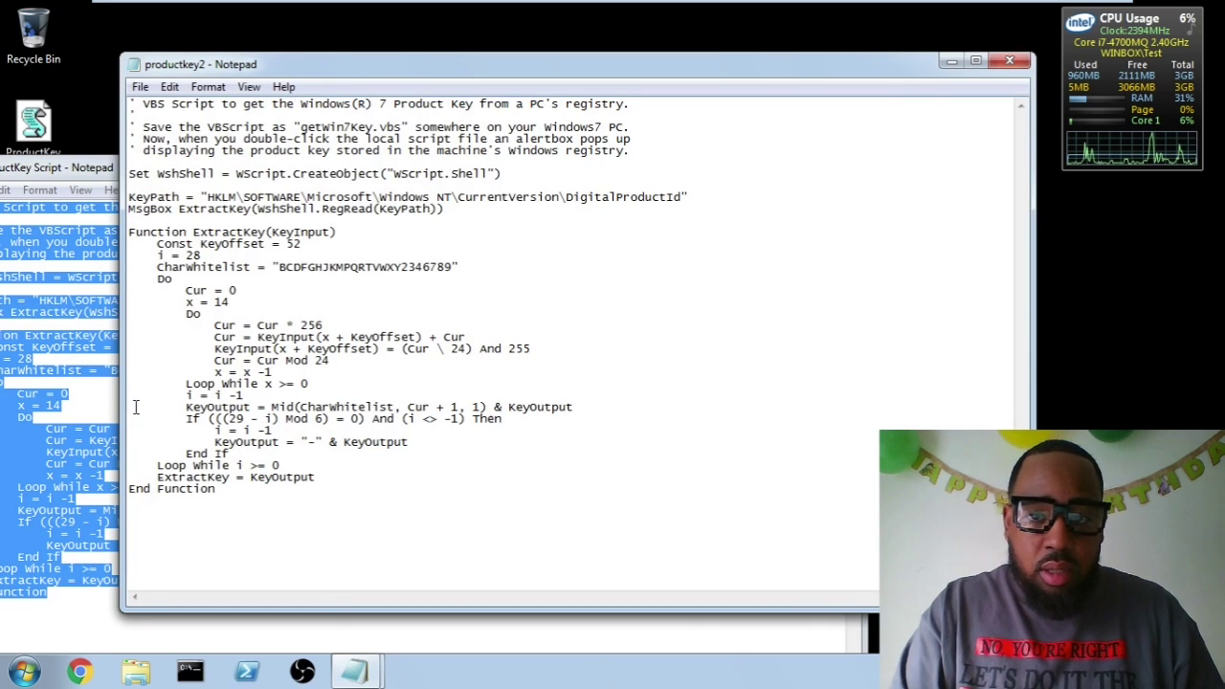
Close both Notepad windows and run productkey2.vbs from the desktop to display the product key
{"action": "left_click", "coordinate": [1004, 63]}
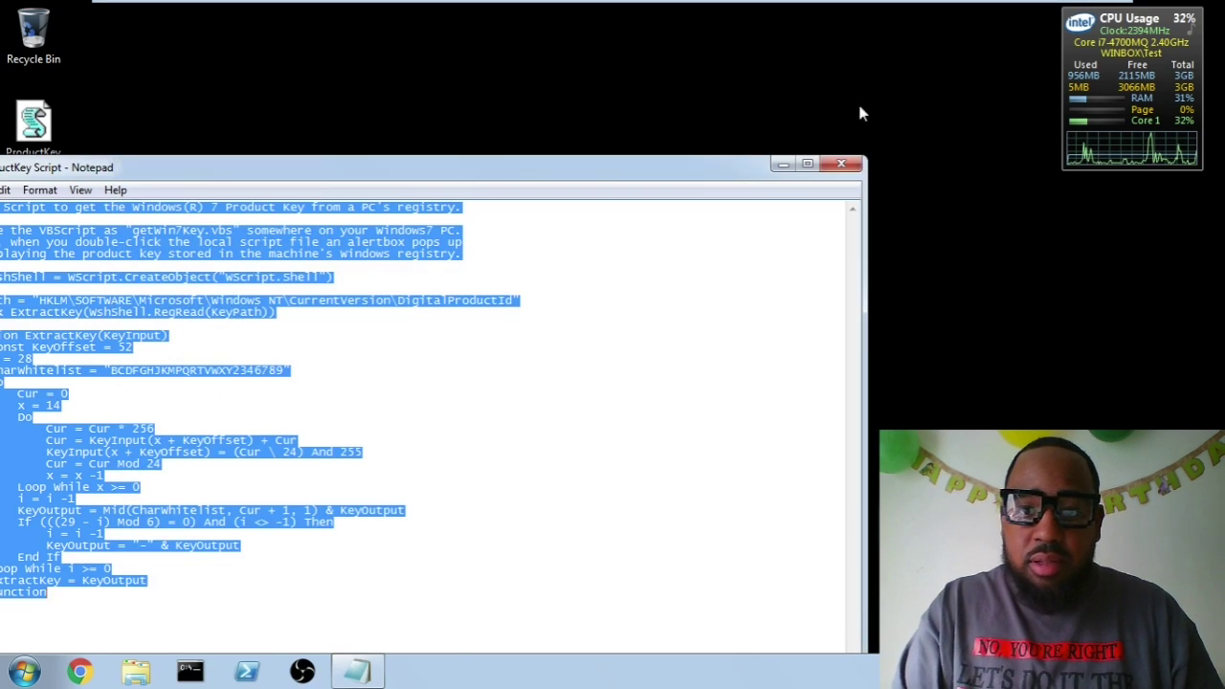
{"action": "left_click", "coordinate": [842, 166]}
{"action": "left_click_drag", "start_coordinate": [34, 218], "coordinate": [416, 236]}
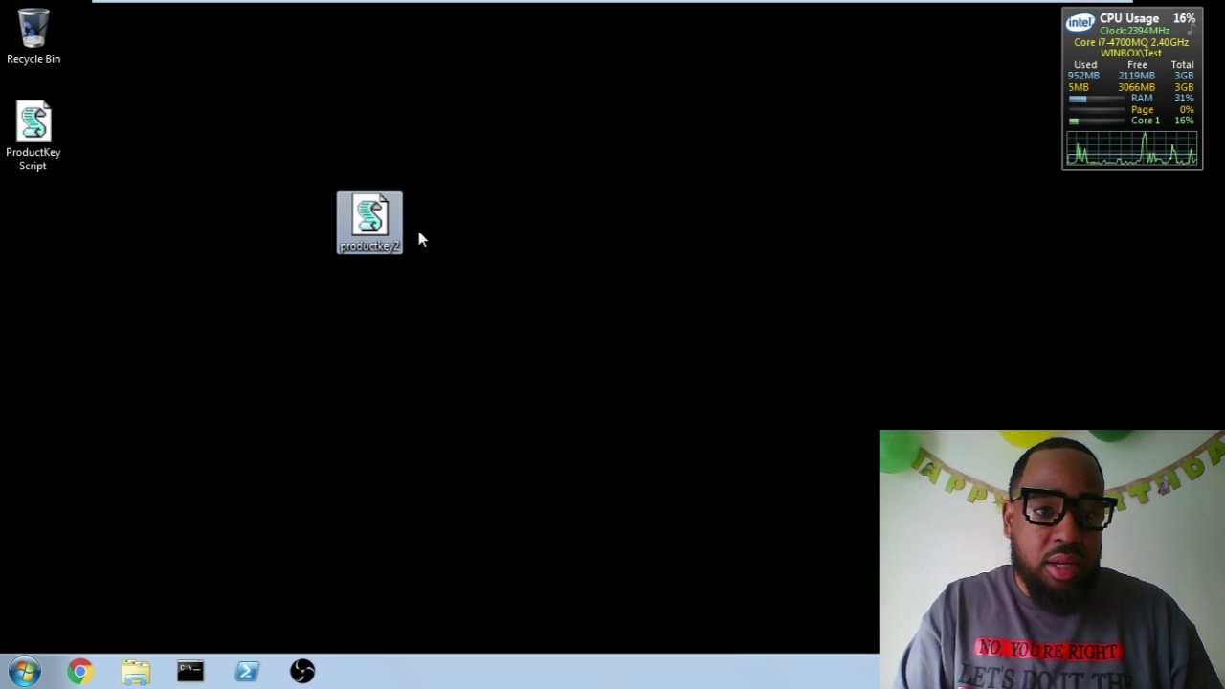
{"action": "double_click", "coordinate": [373, 225]}
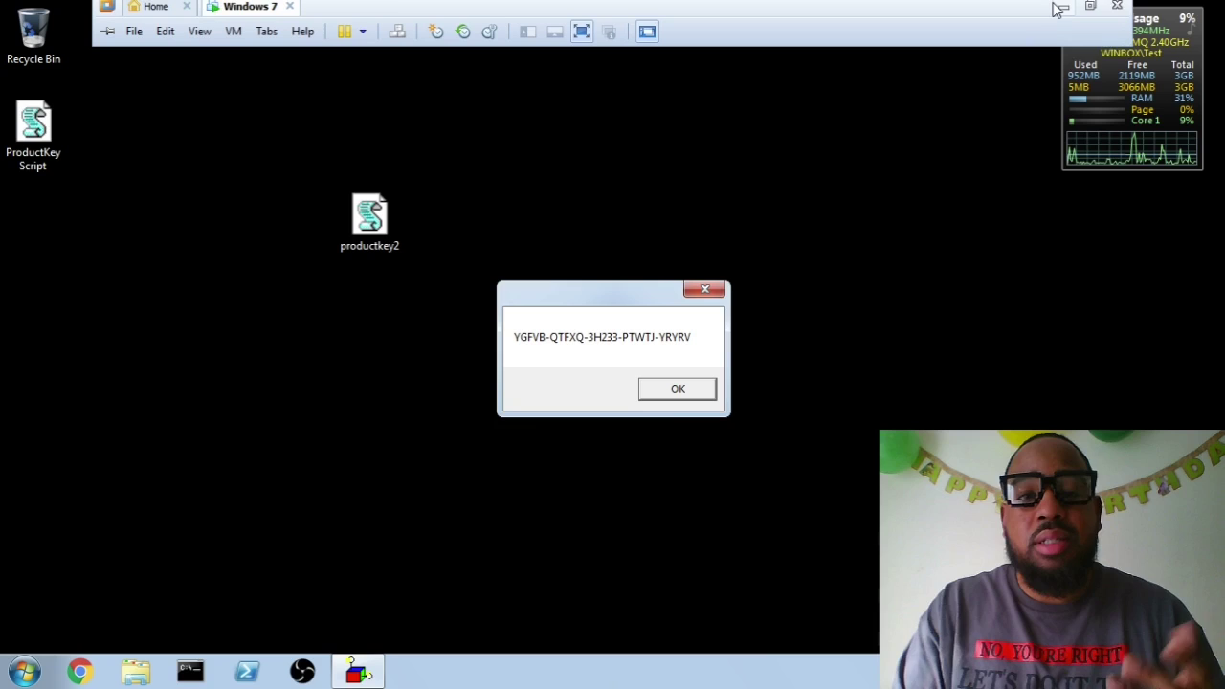
{"action": "mouse_move", "coordinate": [612, 3]}
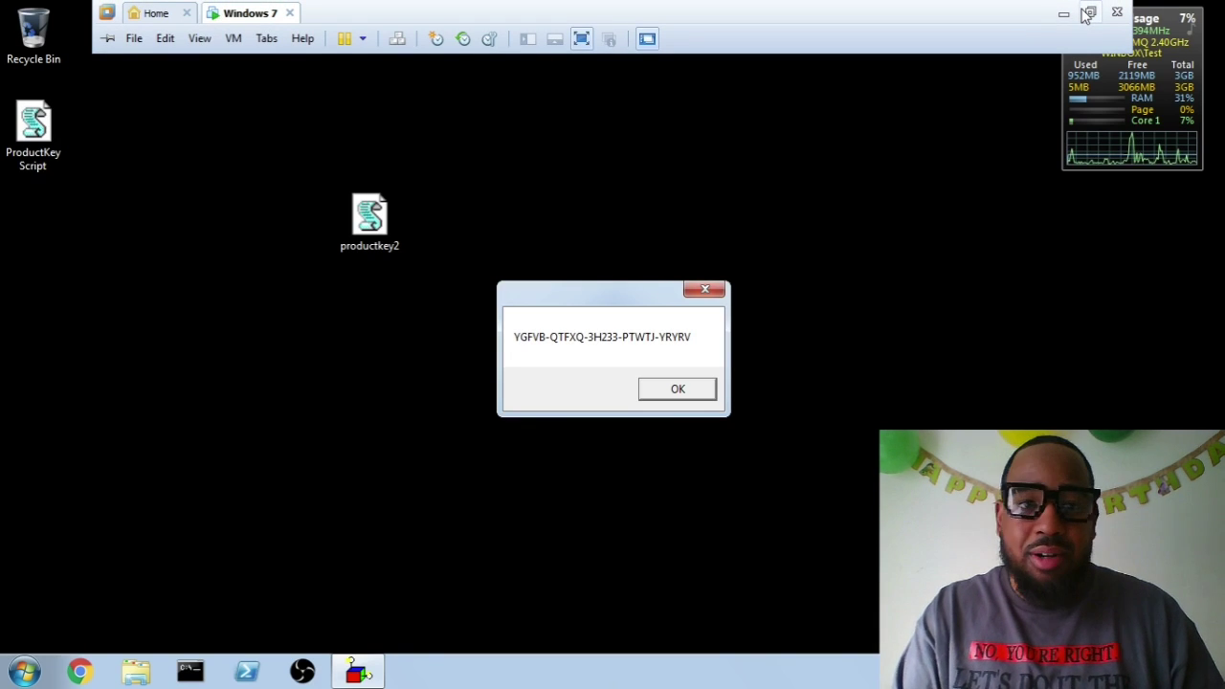
Leave VMware full screen, open Chrome maximized, and search Google for 'belarc'
{"action": "left_click", "coordinate": [1089, 13]}
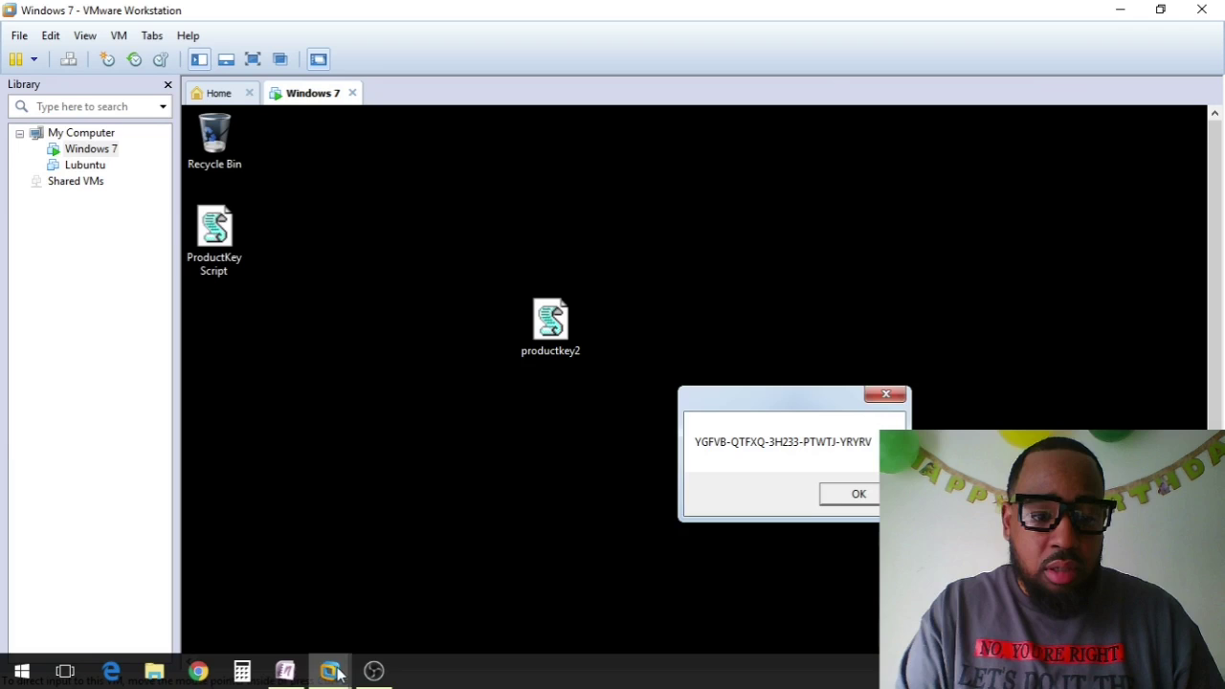
{"action": "left_click", "coordinate": [199, 671]}
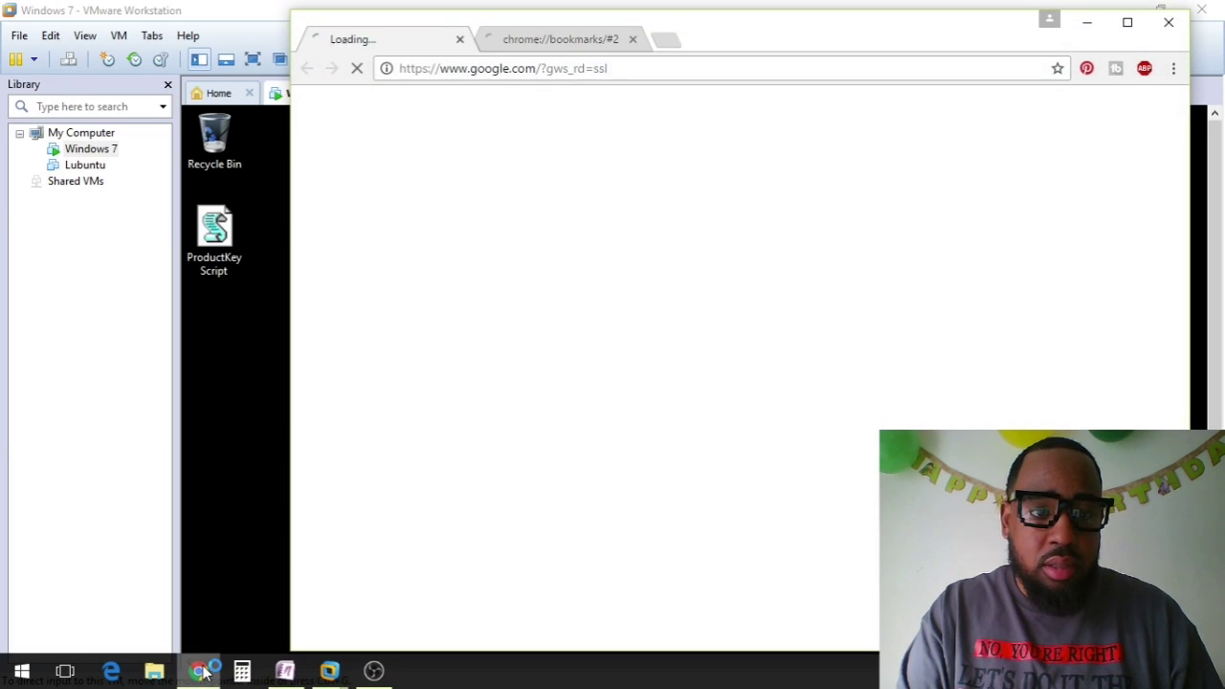
{"action": "double_click", "coordinate": [853, 43]}
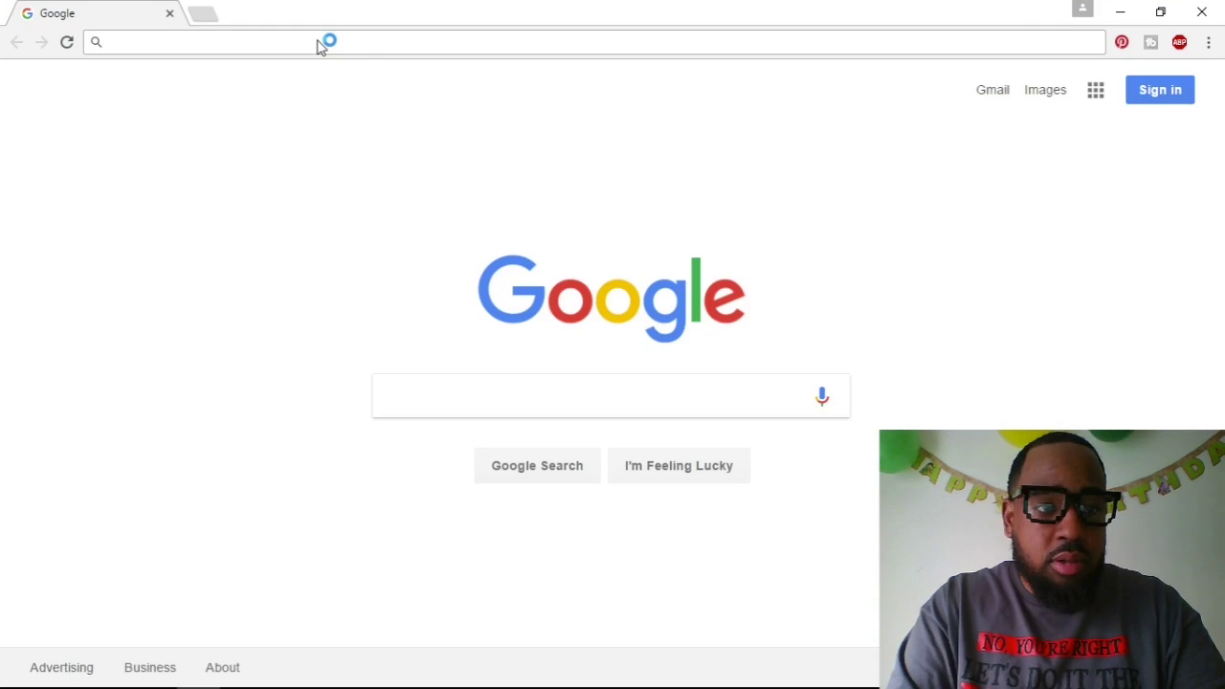
{"action": "type", "text": "google.com/?gws_rd=ssl"}
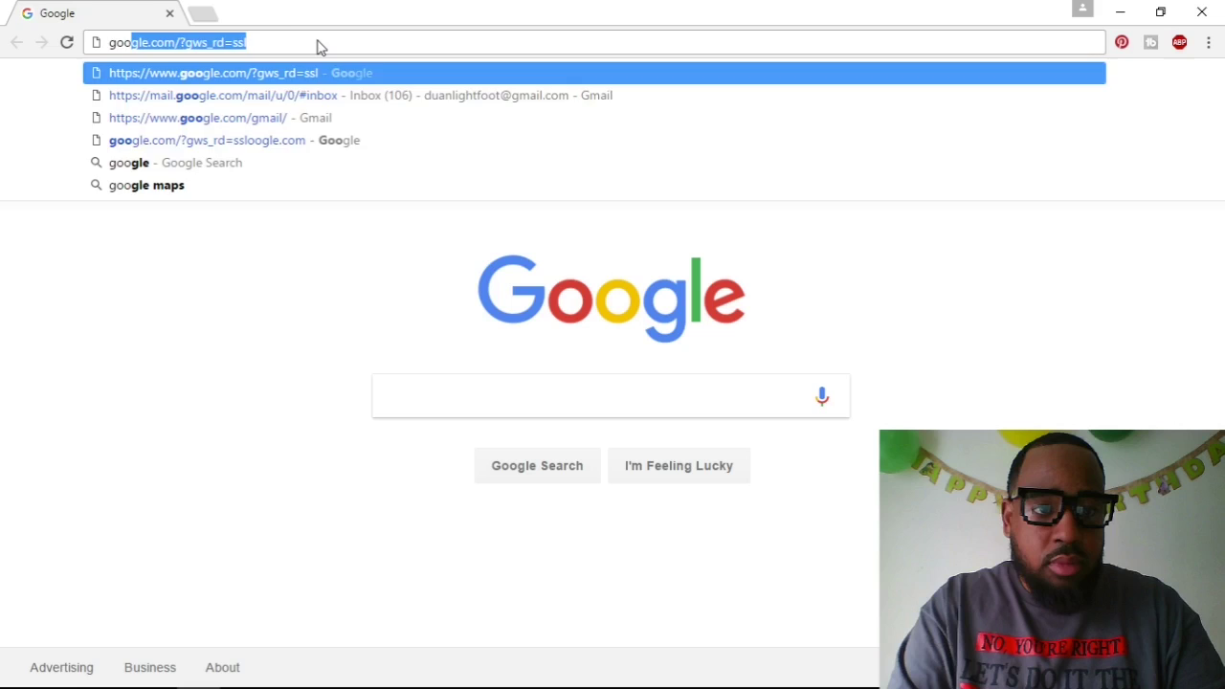
{"action": "key", "text": "Return"}
{"action": "type", "text": "be"}
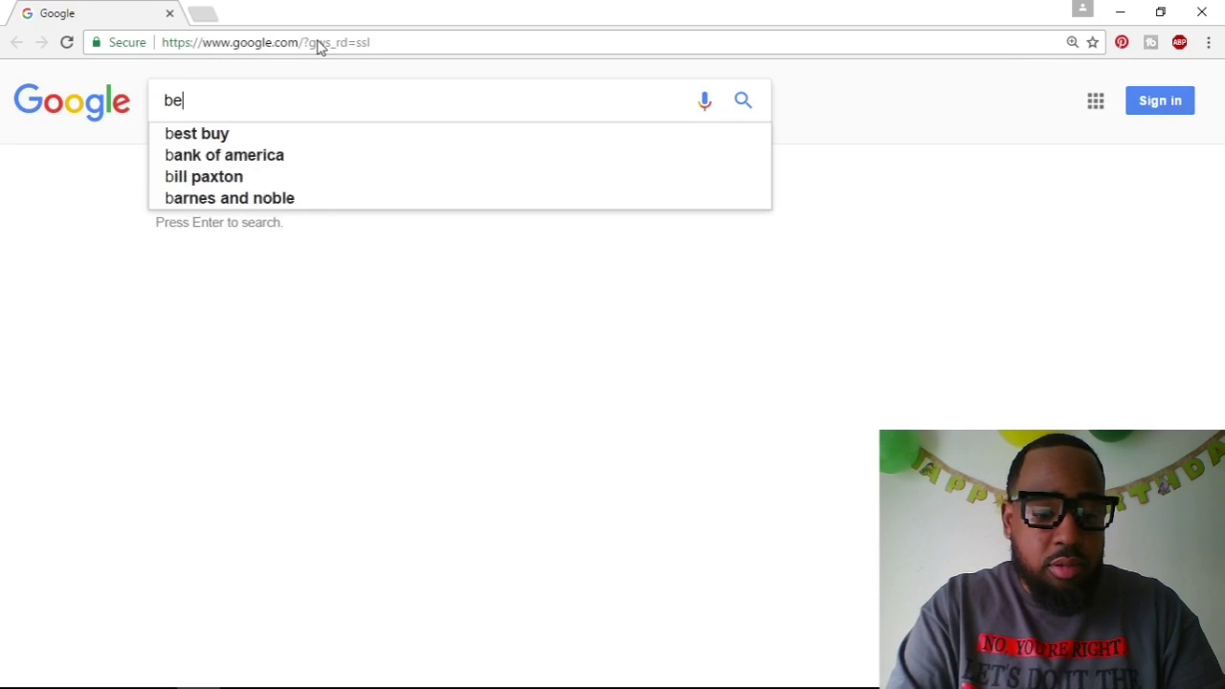
{"action": "type", "text": "lac"}
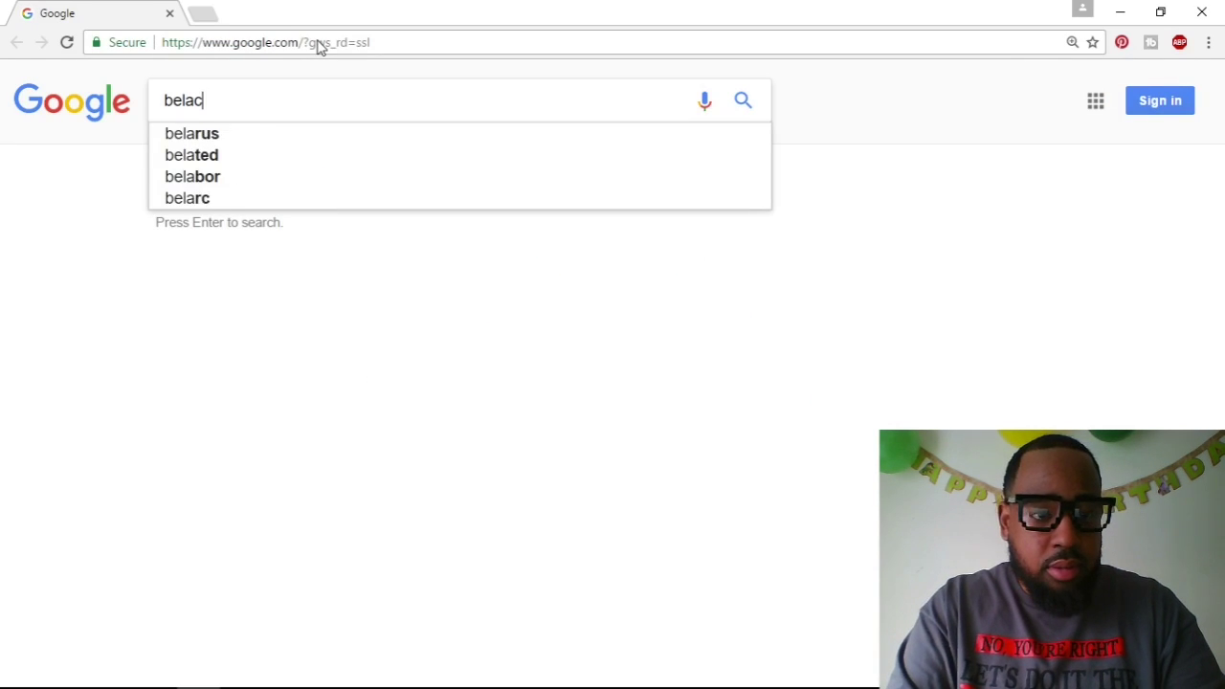
{"action": "type", "text": "r"}
{"action": "key", "text": "Down"}
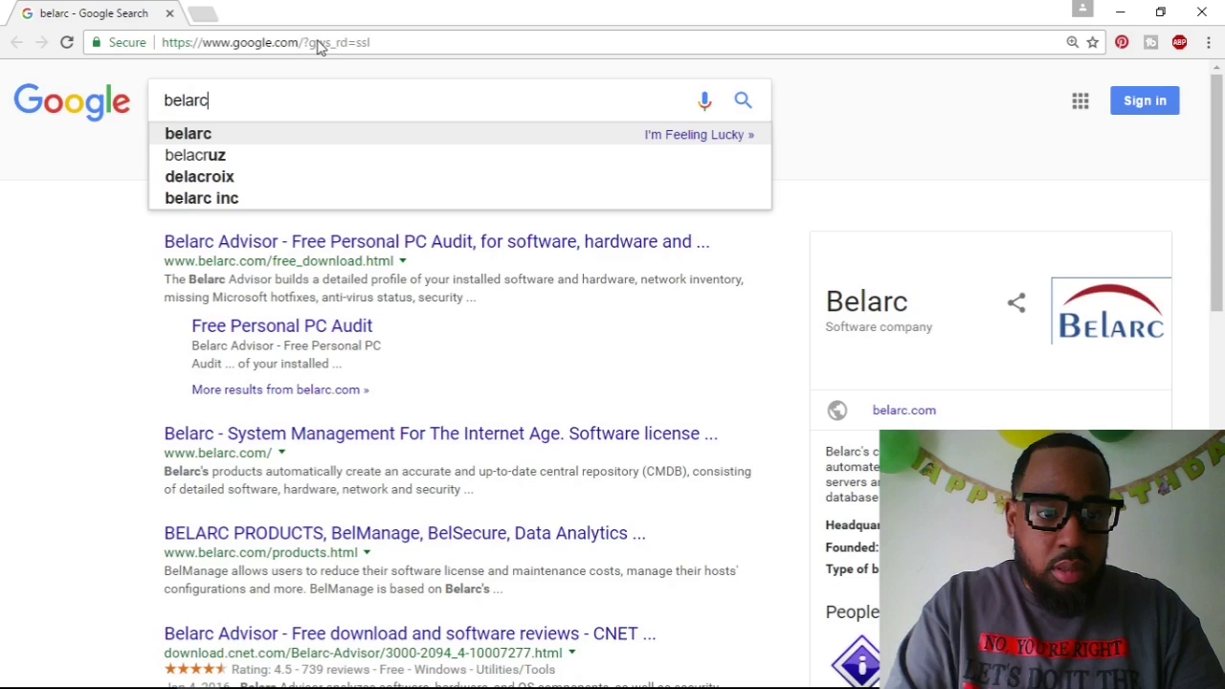
Open the 'Belarc Advisor - Free Personal PC Audit' result at belarc.com/free_download.html
{"action": "left_click", "coordinate": [349, 241]}
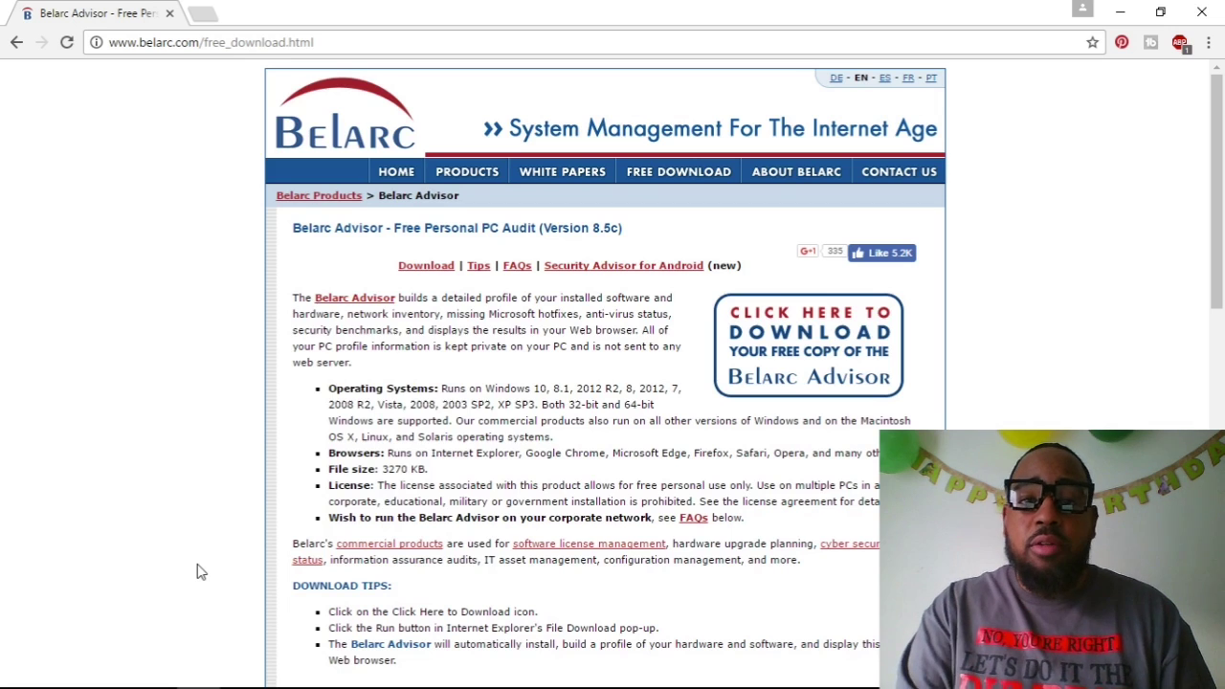
Minimize Chrome to reveal the Windows 7 VM with the product-key message
{"action": "left_click", "coordinate": [1120, 12]}
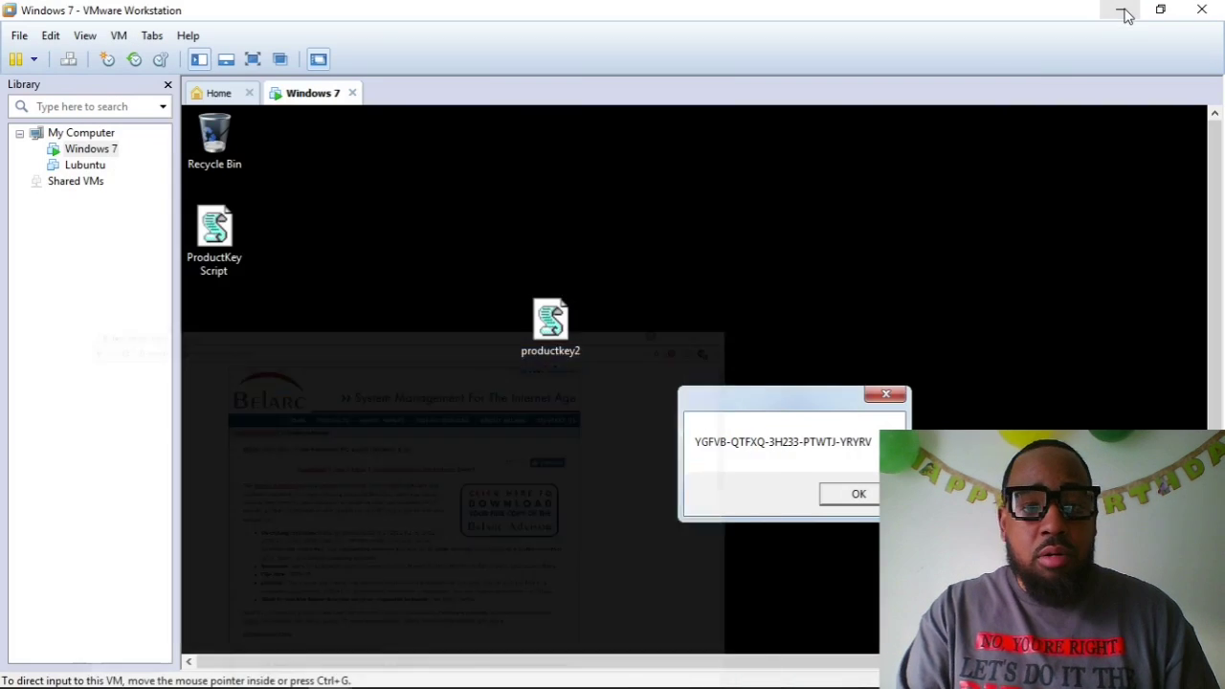